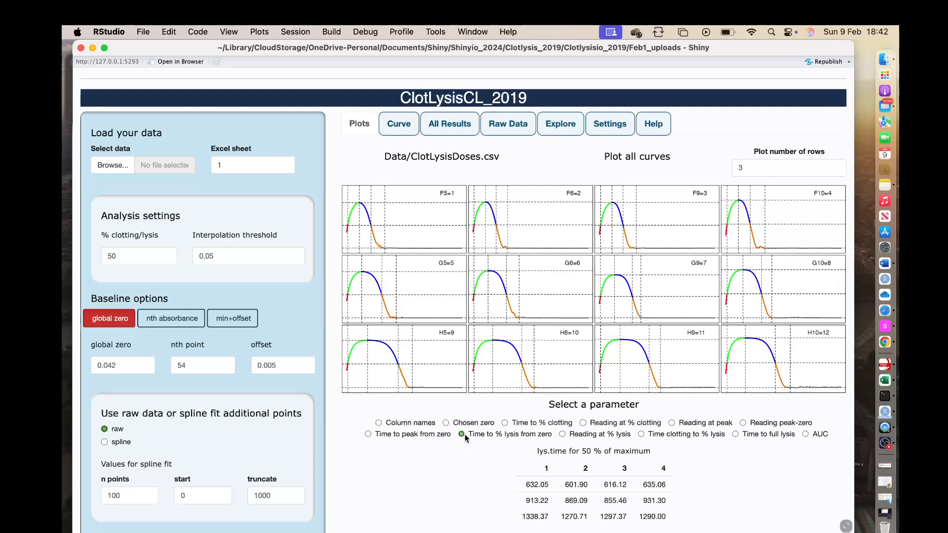
Switch the parameter results table to Reading at peak, then to Reading peak-zero.
left_click(671, 422)
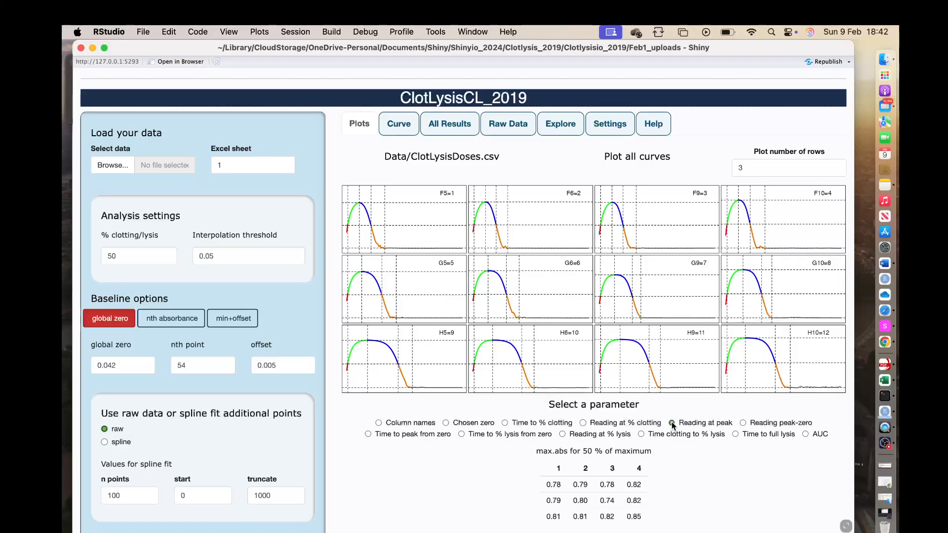
left_click(743, 423)
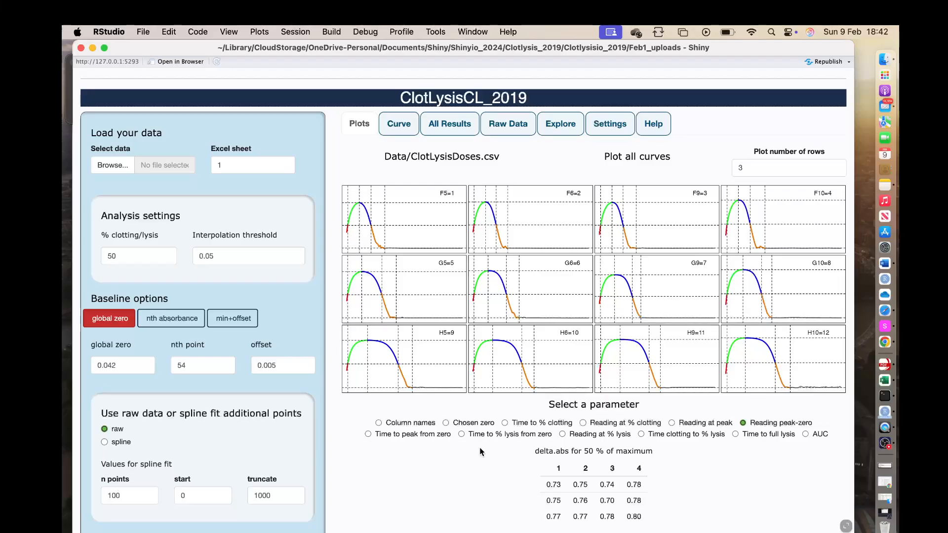
View the curve grid full screen, close it, and reselect Time to % lysis from zero.
left_click(846, 527)
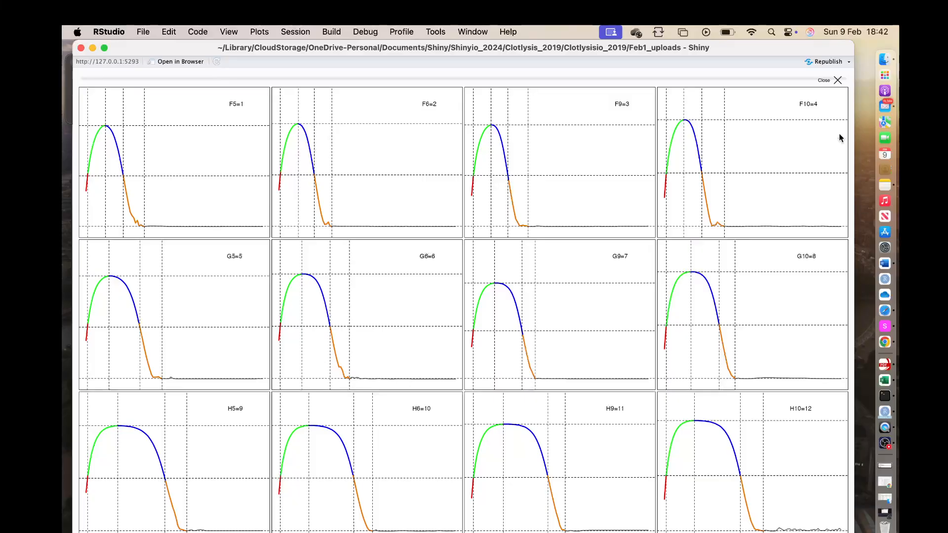
left_click(824, 82)
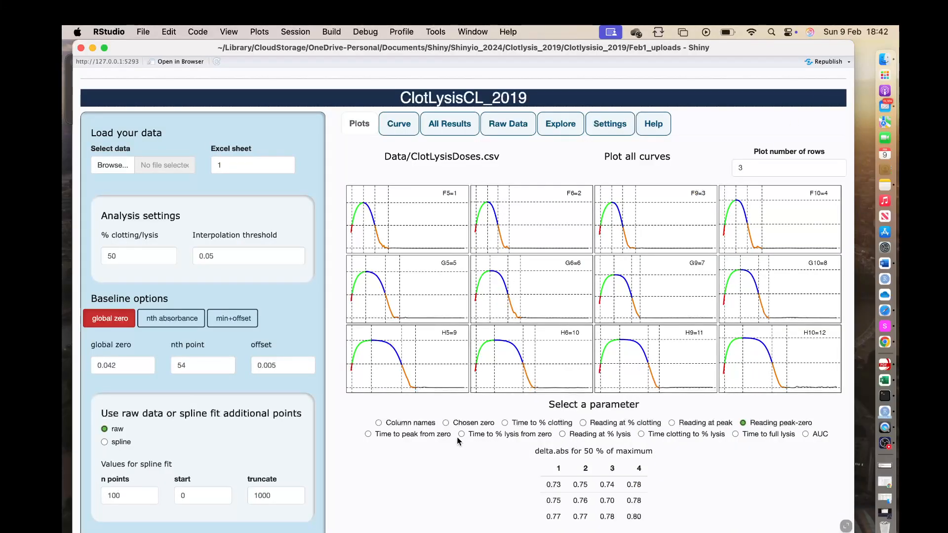
left_click(462, 433)
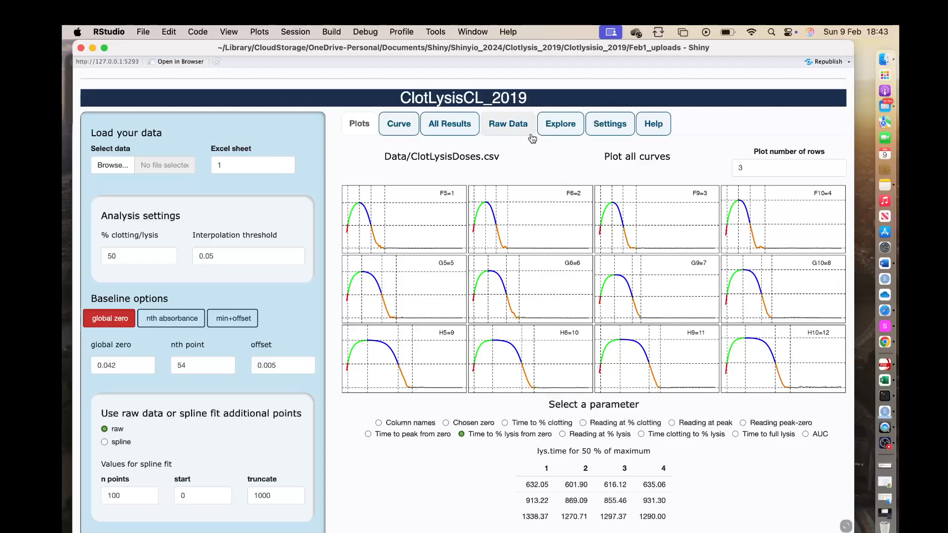
Open the raw absorbance data table and return to the plots.
left_click(512, 124)
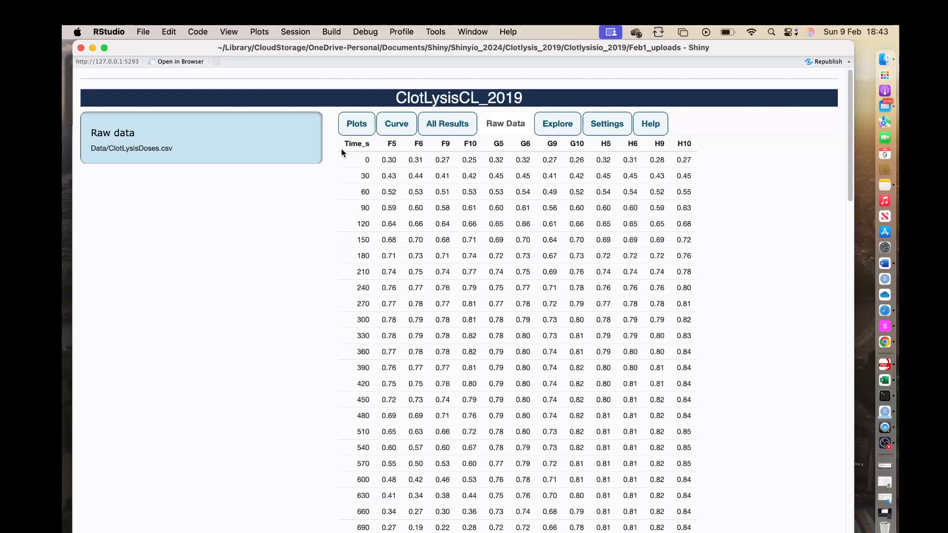
left_click(353, 125)
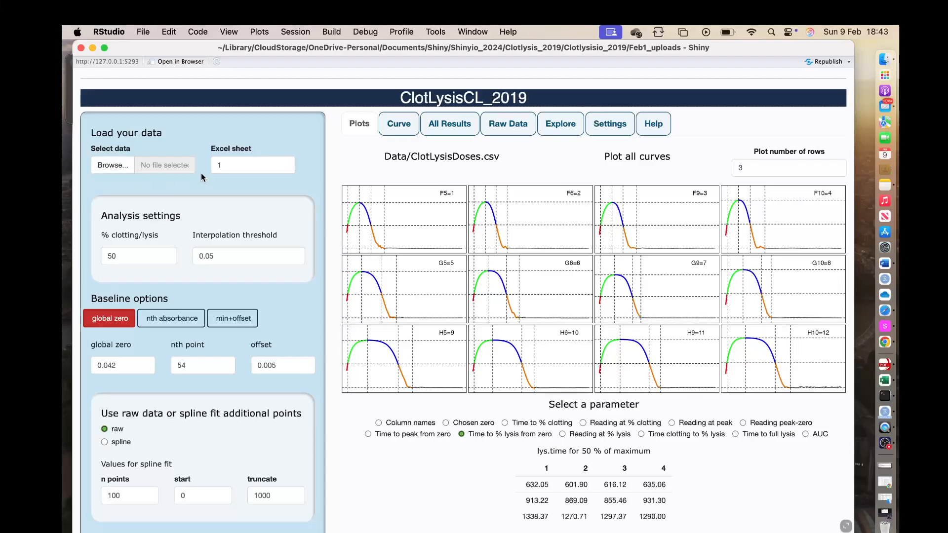
Examine the Excel sheet, plot number of rows, % clotting/lysis and interpolation threshold fields.
left_click(235, 166)
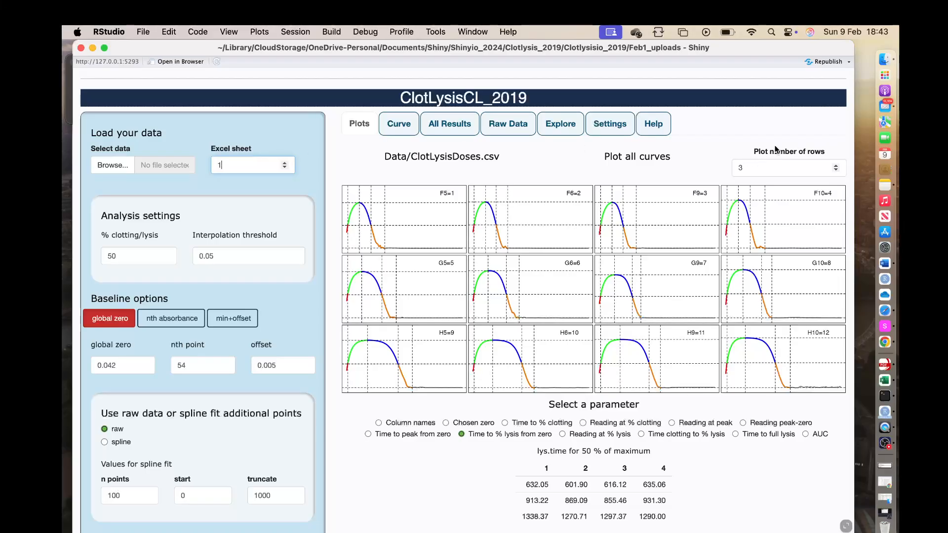
left_click(739, 168)
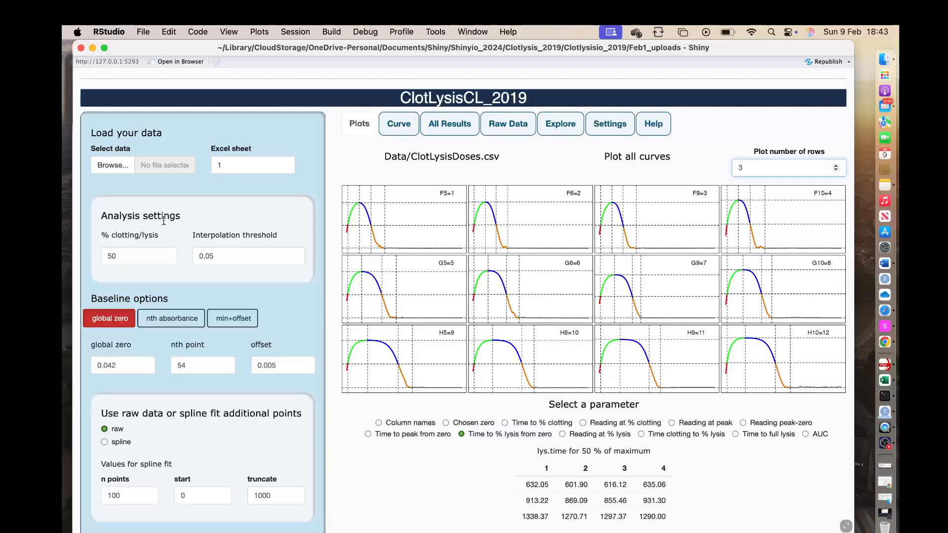
left_click(123, 256)
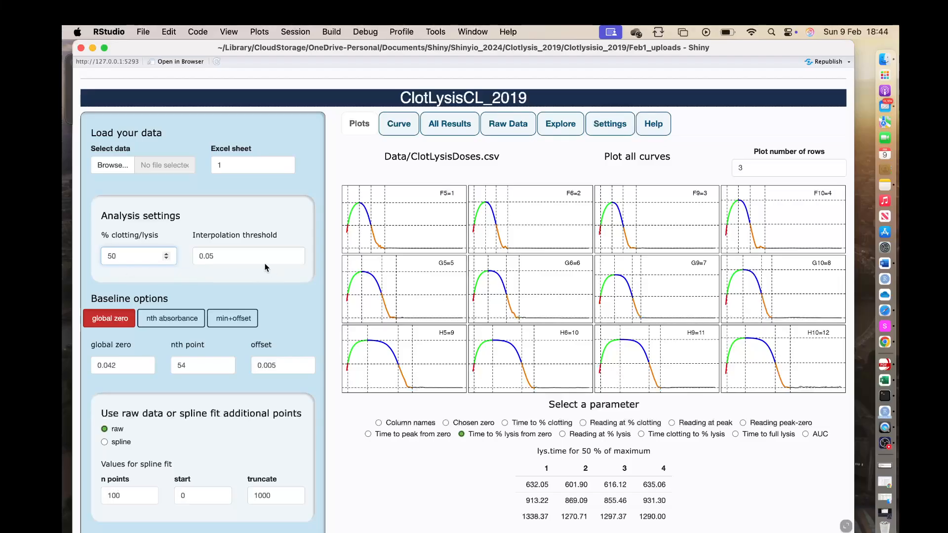
left_click(237, 256)
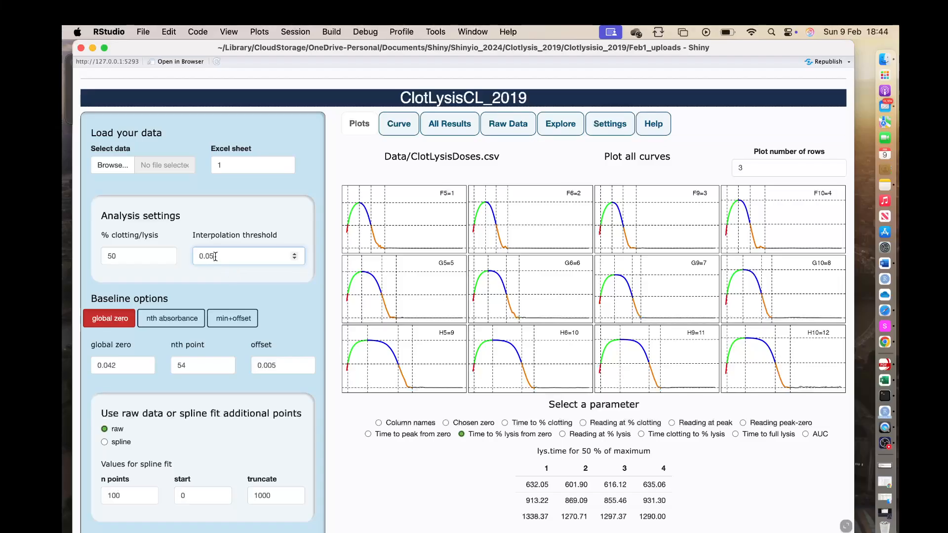
Try an interpolation threshold of 1, then restore it to 0.05.
left_click_drag(217, 255, 168, 261)
type("1")
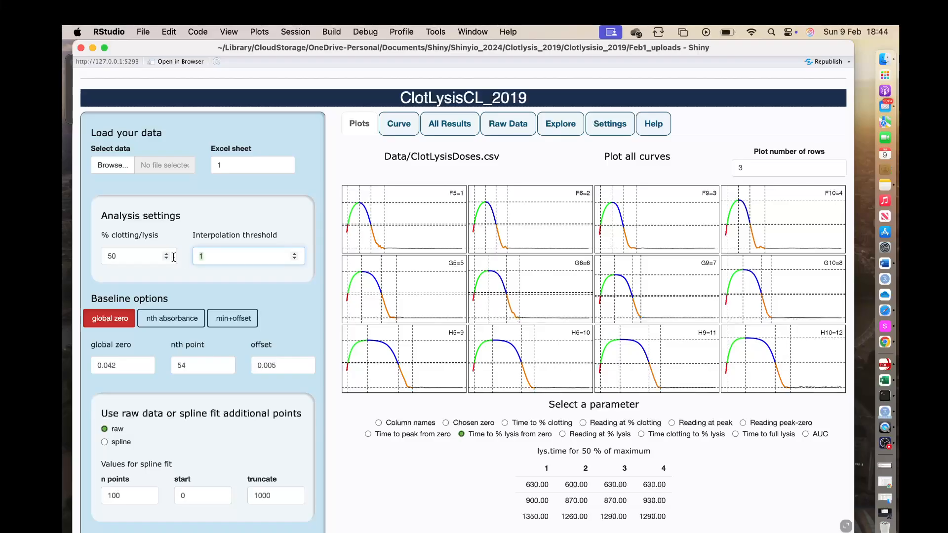
type("0.0")
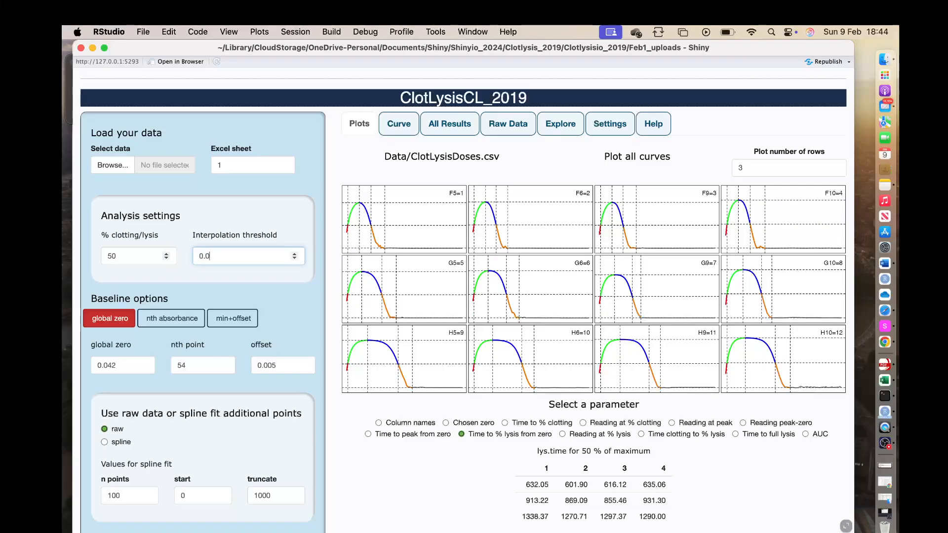
type("5")
Inspect the global zero baseline value, then switch to the nth absorbance baseline and its nth point field.
left_click(104, 324)
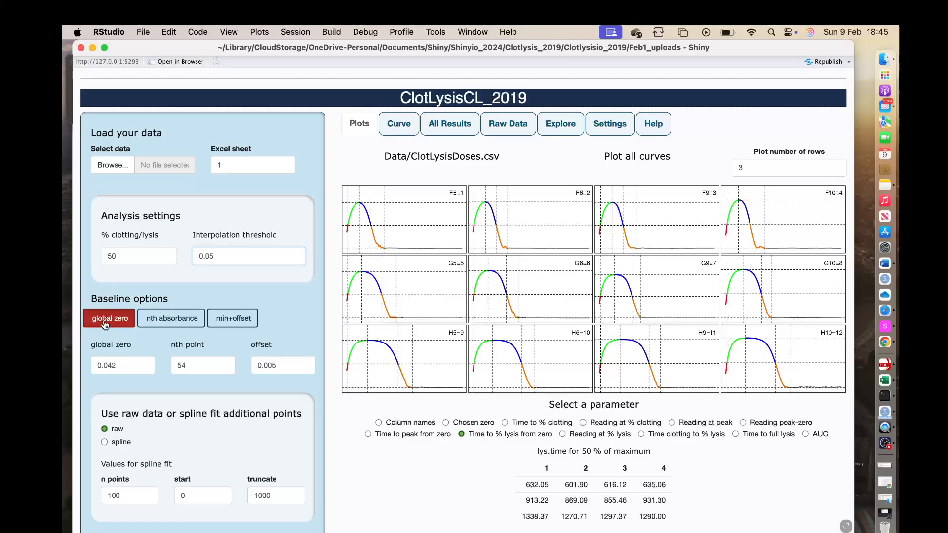
left_click(117, 365)
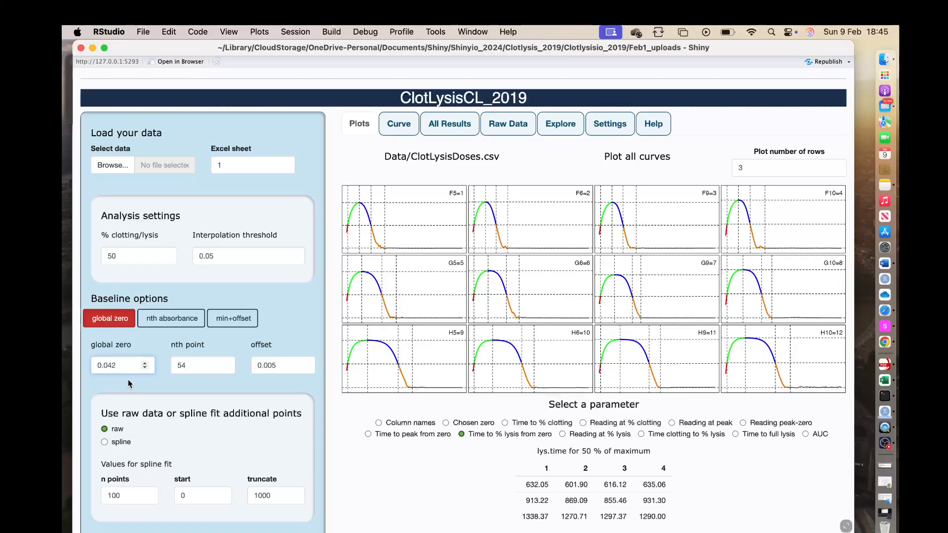
left_click(163, 321)
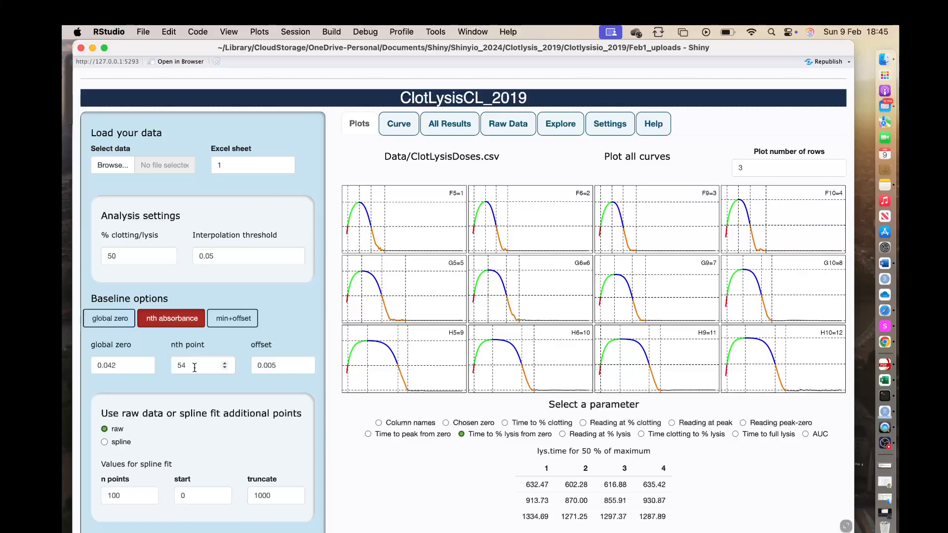
left_click(194, 366)
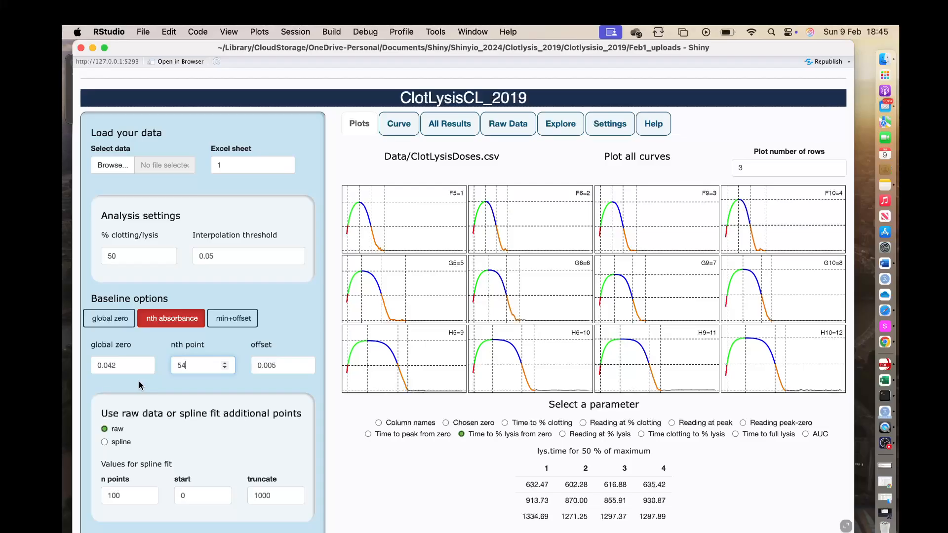
Switch the baseline to min+offset and step the offset down to 0 and back to 0.005.
left_click(233, 321)
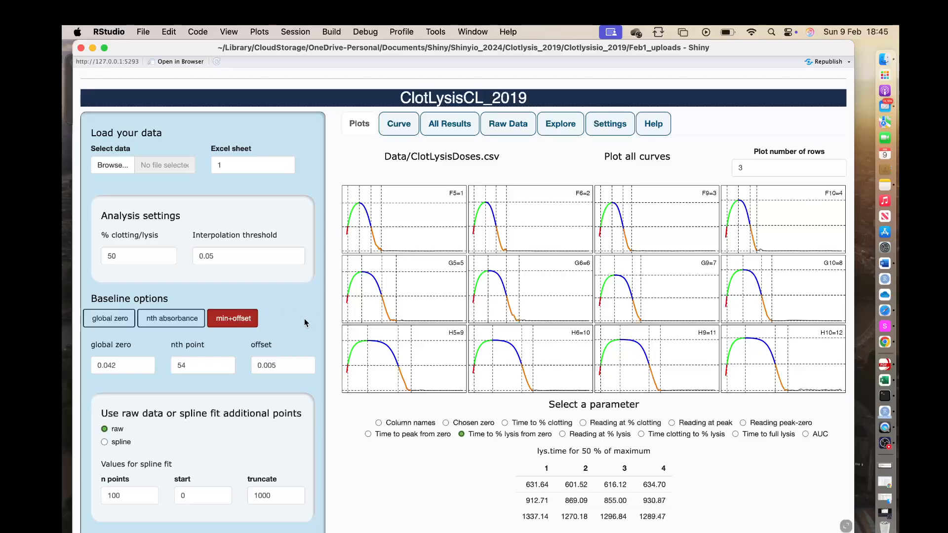
left_click(283, 365)
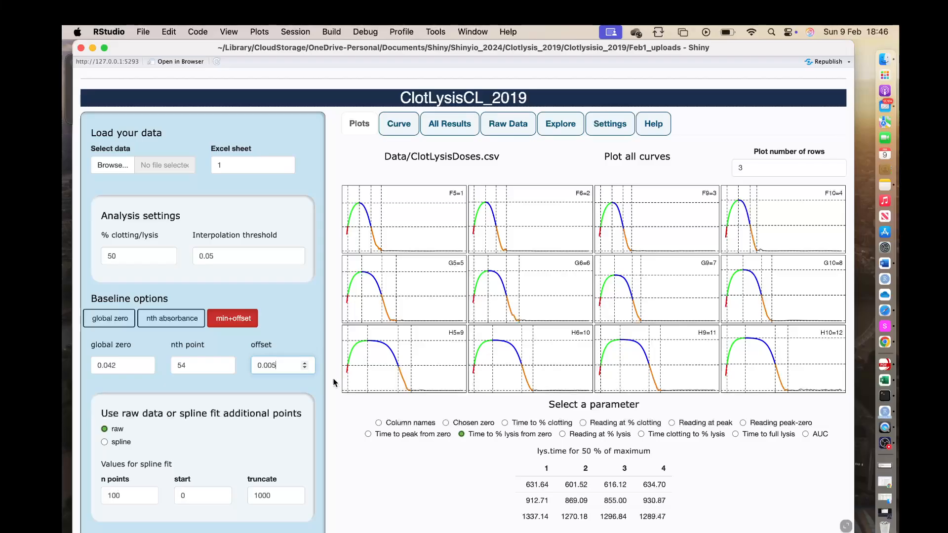
left_click(304, 368)
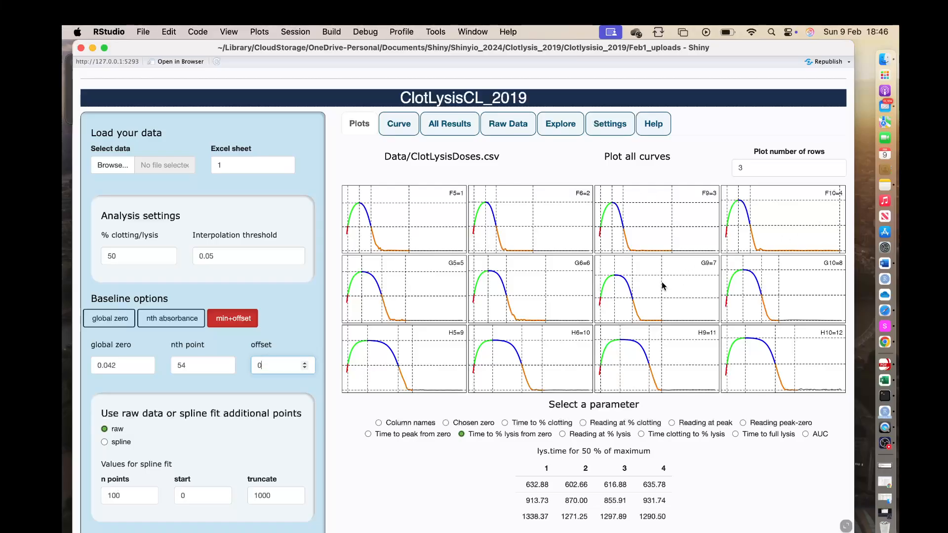
left_click(303, 364)
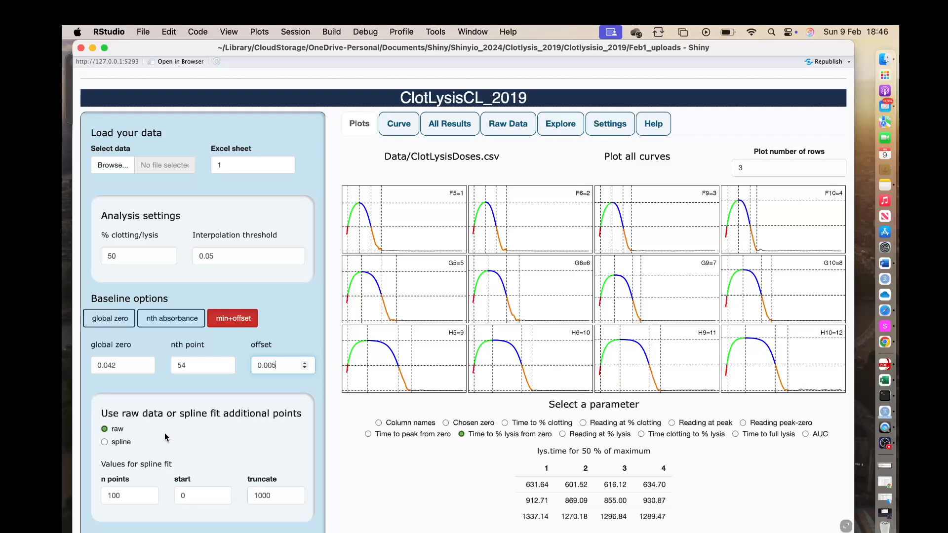
Switch to spline fitting and check the n points, start and truncate fields.
left_click(104, 443)
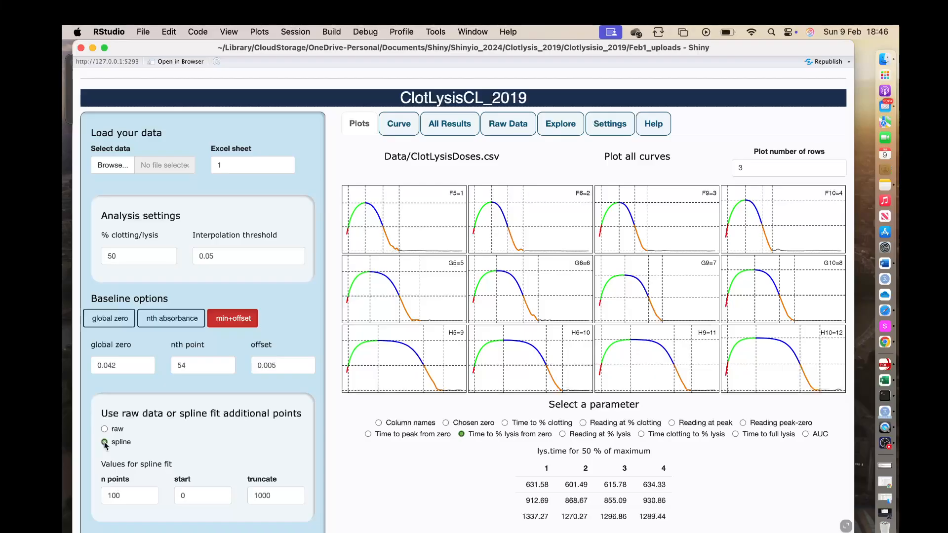
left_click(125, 494)
left_click(198, 495)
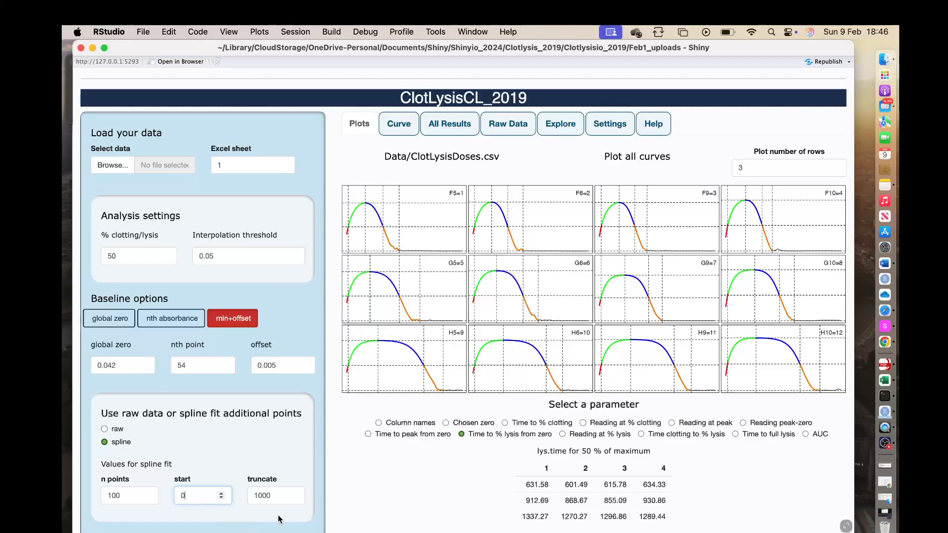
left_click(278, 494)
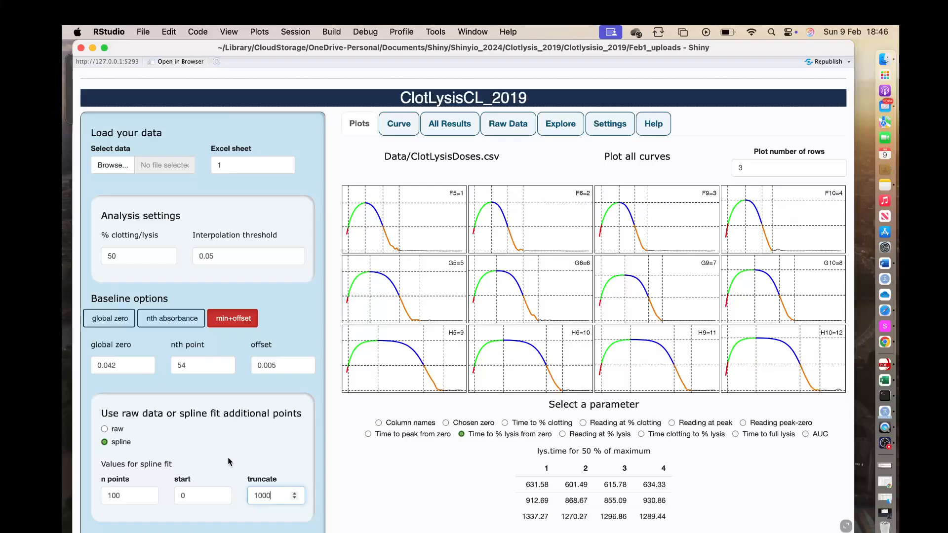
Try an interpolation threshold of 1 with the spline fit, restore 0.05 and return to raw data.
left_click(218, 255)
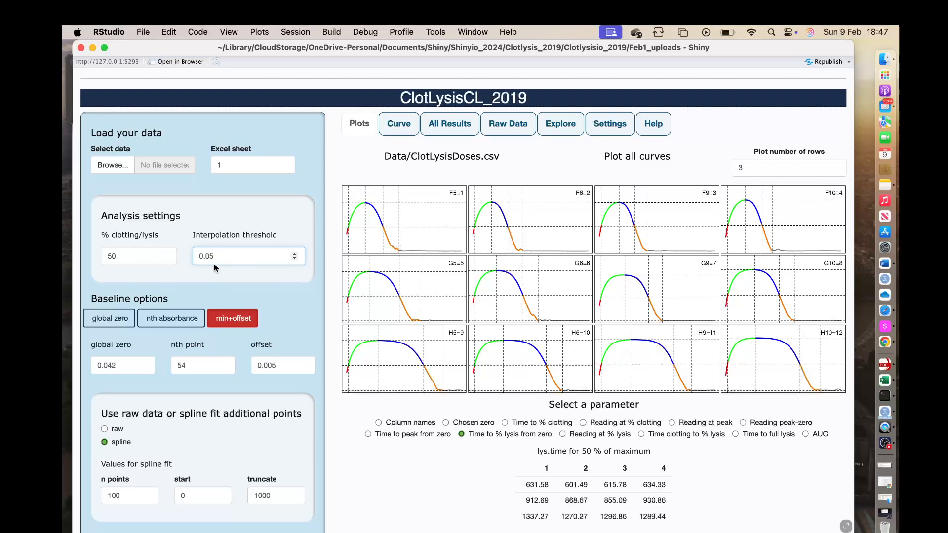
left_click_drag(217, 256, 175, 256)
type("1")
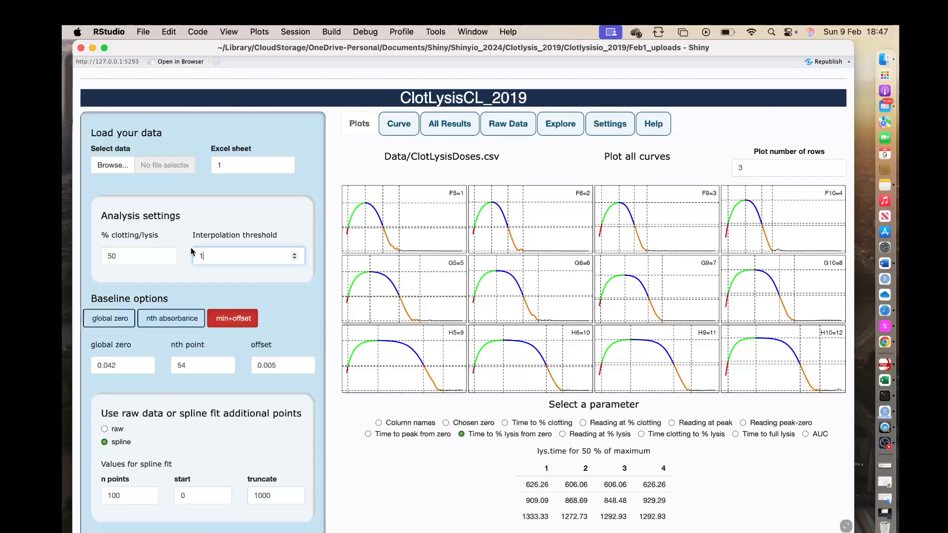
left_click_drag(205, 255, 179, 258)
type("0.05")
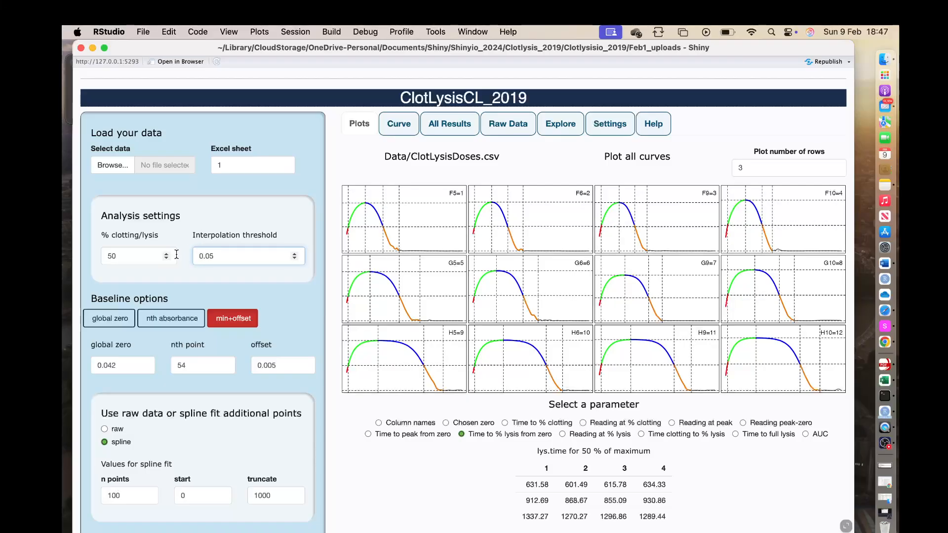
left_click(105, 429)
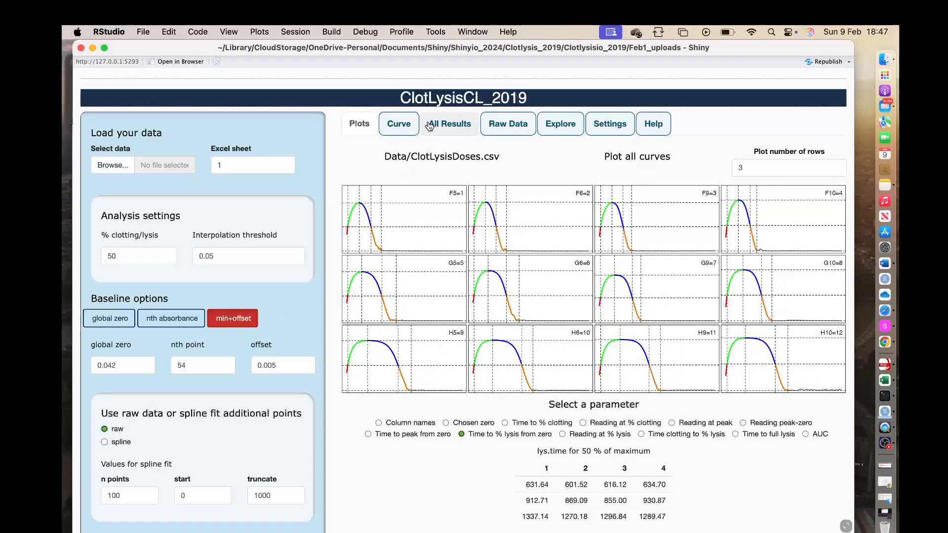
Open the Curve view and display the absorbance curve for well G10.
left_click(400, 124)
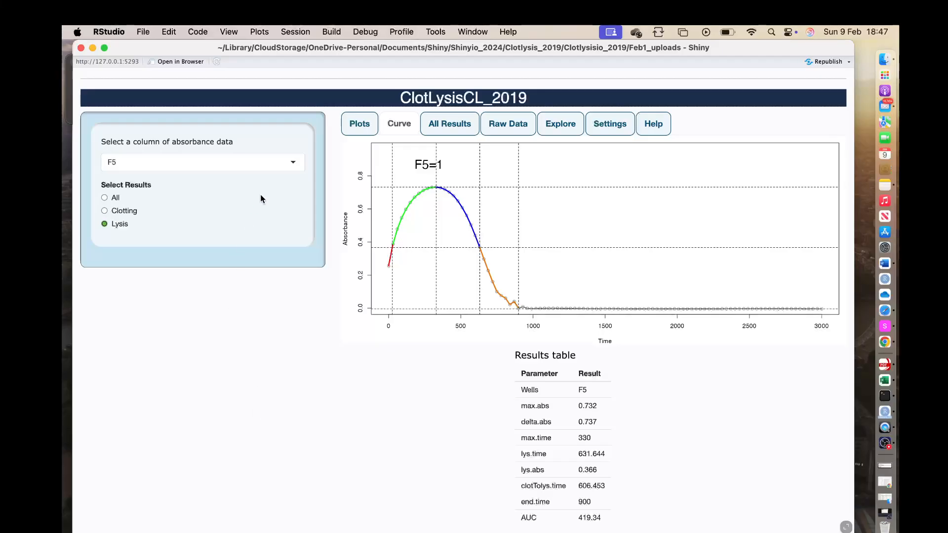
left_click(293, 161)
left_click_drag(299, 185, 298, 215)
left_click(118, 235)
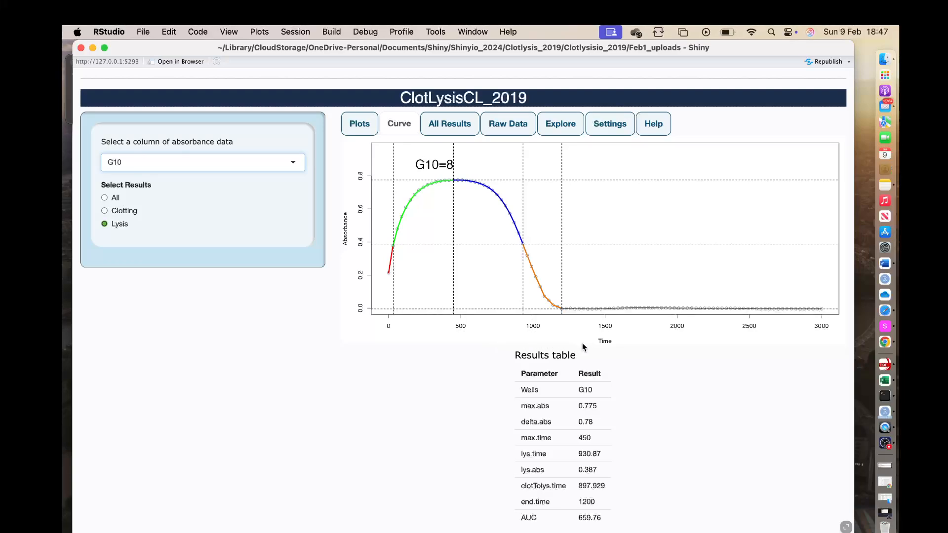
Review G10's All, Clotting and Lysis results, ending on Lysis, and enlarge its curve.
left_click(104, 198)
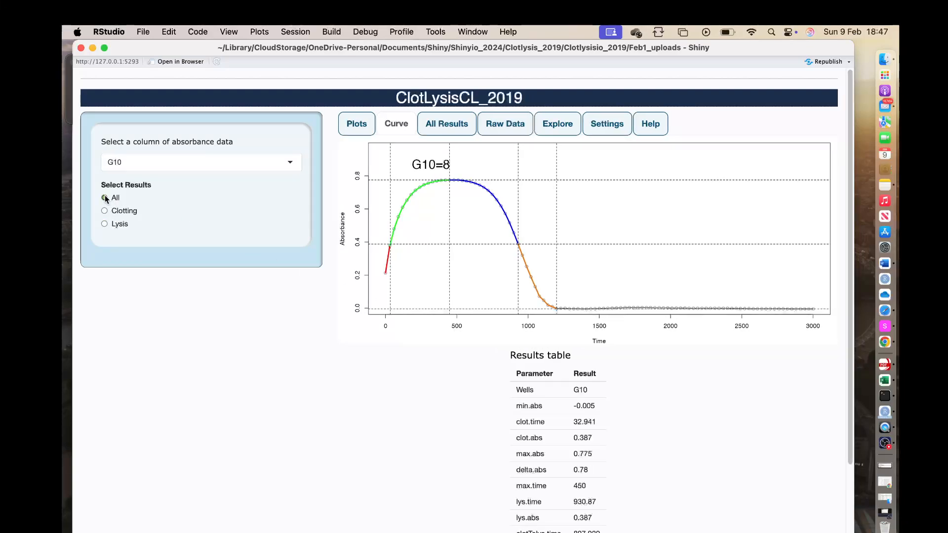
scroll(148, 383, "down", 5)
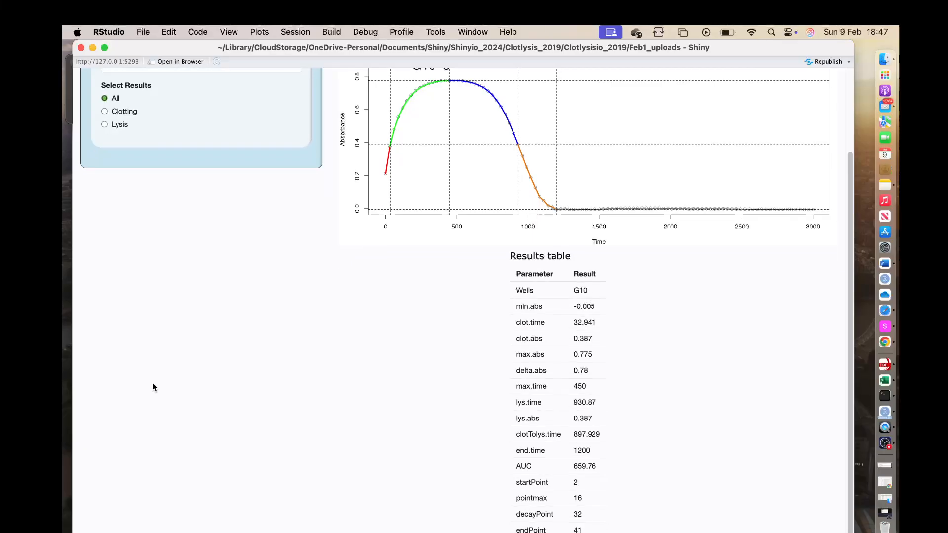
scroll(151, 383, "up", 5)
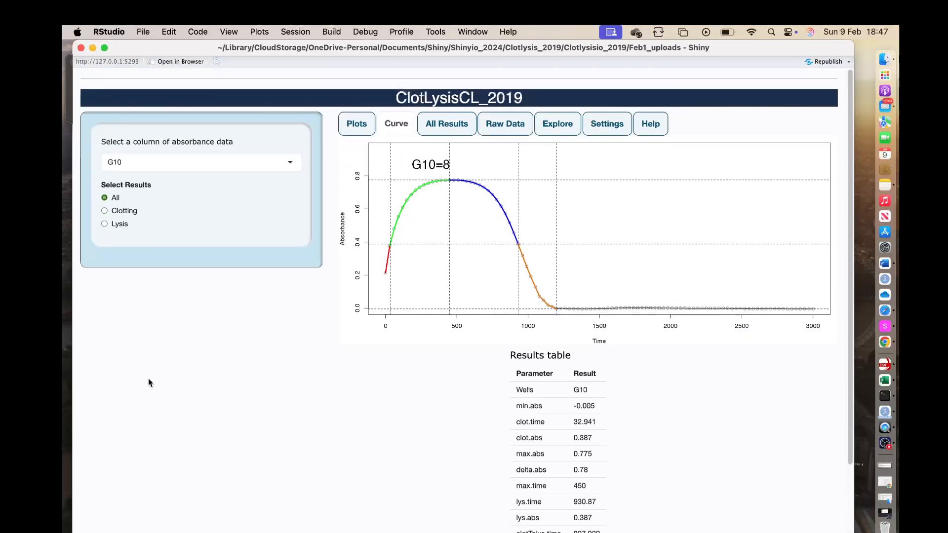
left_click(105, 211)
left_click(105, 224)
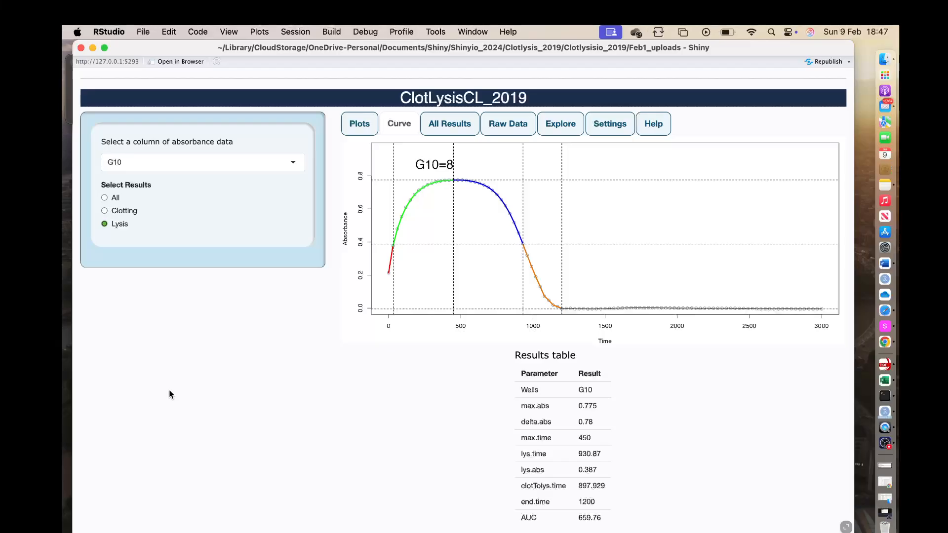
left_click(846, 527)
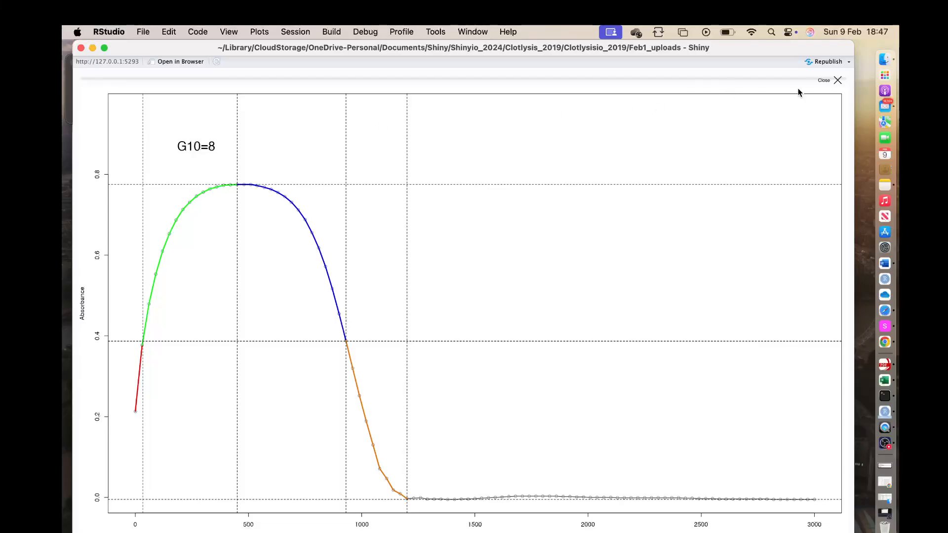
Close the enlarged curve, open the All Results table and scroll across all its columns.
left_click(823, 80)
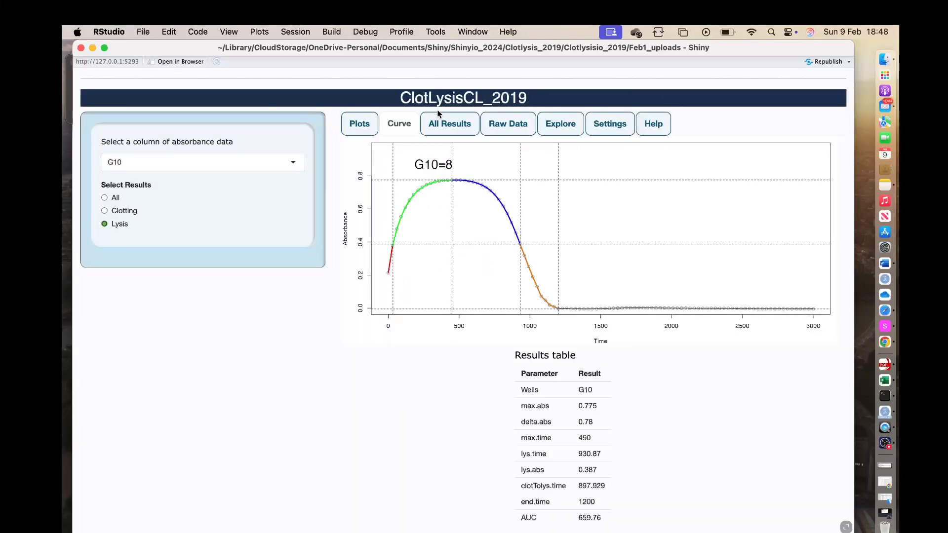
left_click(446, 124)
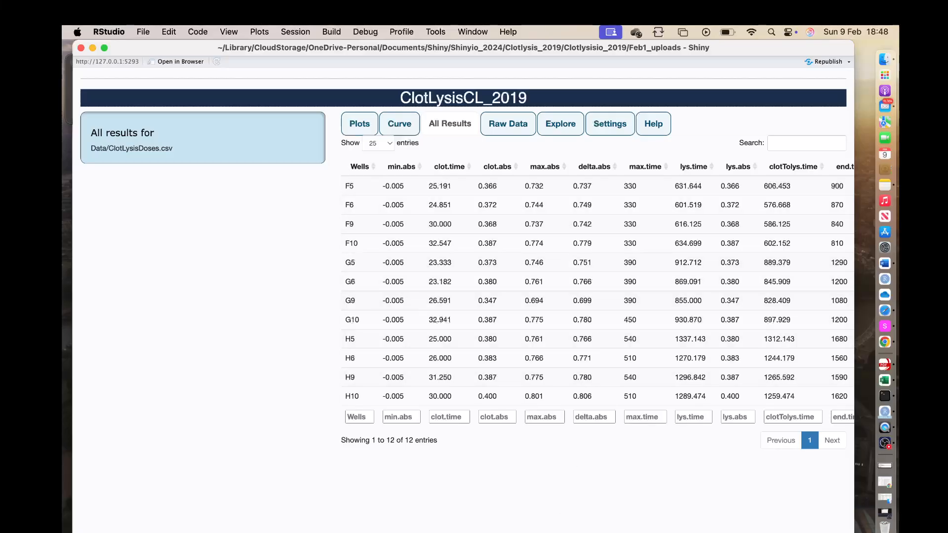
scroll(462, 262, "right", 10)
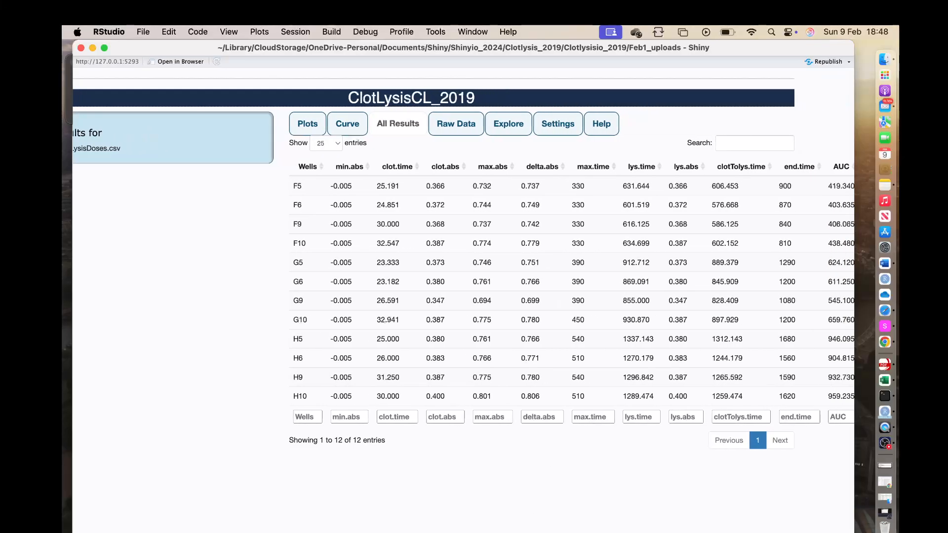
scroll(463, 262, "right", 2)
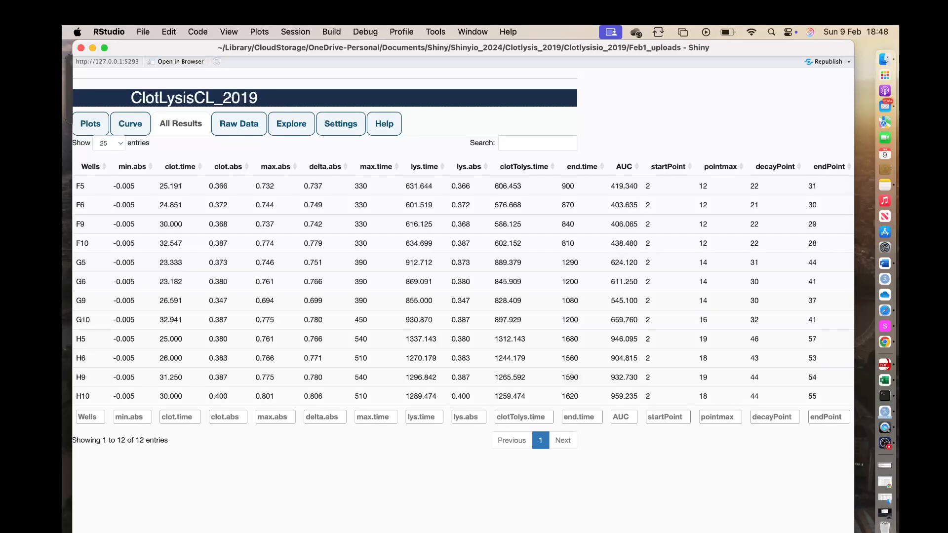
scroll(463, 301, "left", 5)
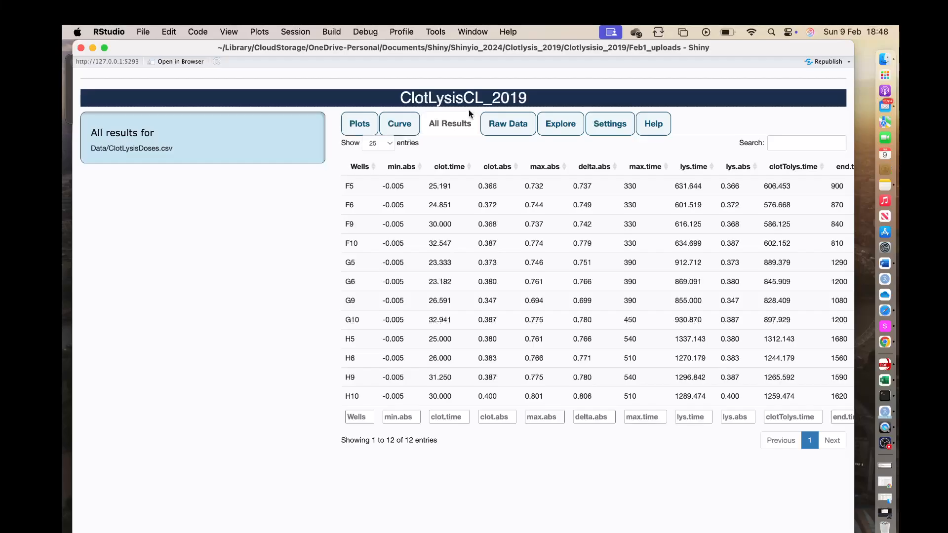
Look at the Raw Data table and the Explore heat map, then return to Plots.
left_click(508, 128)
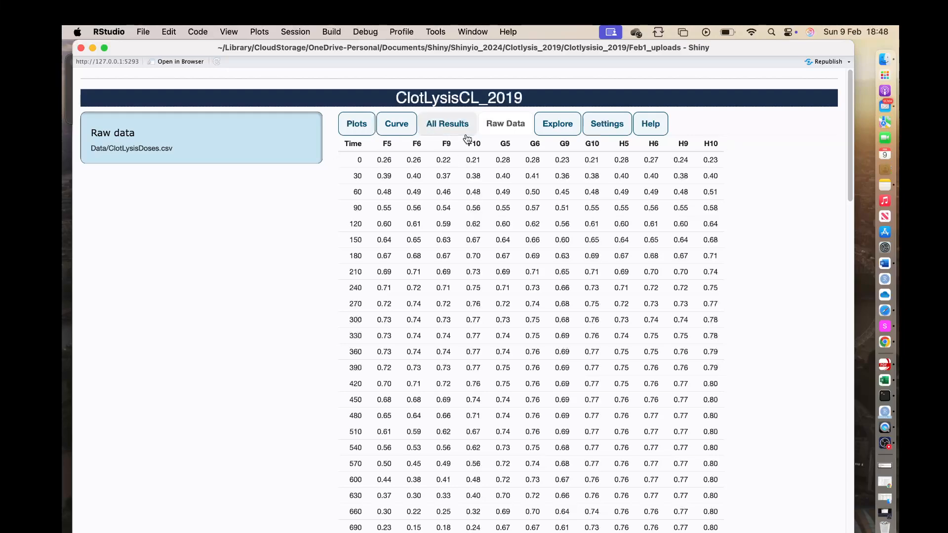
left_click(561, 126)
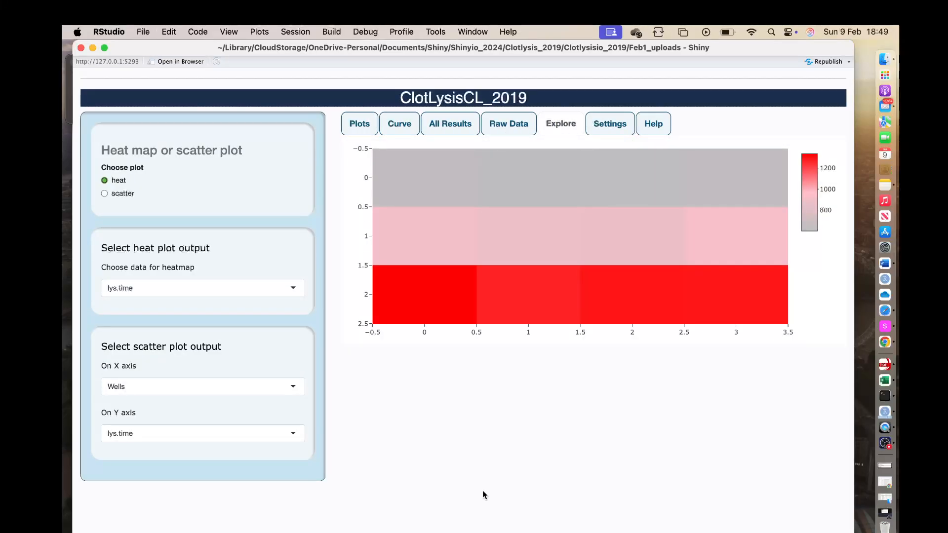
left_click(360, 125)
Load the data file clotlysistrim.csv from the Data folder.
left_click(113, 166)
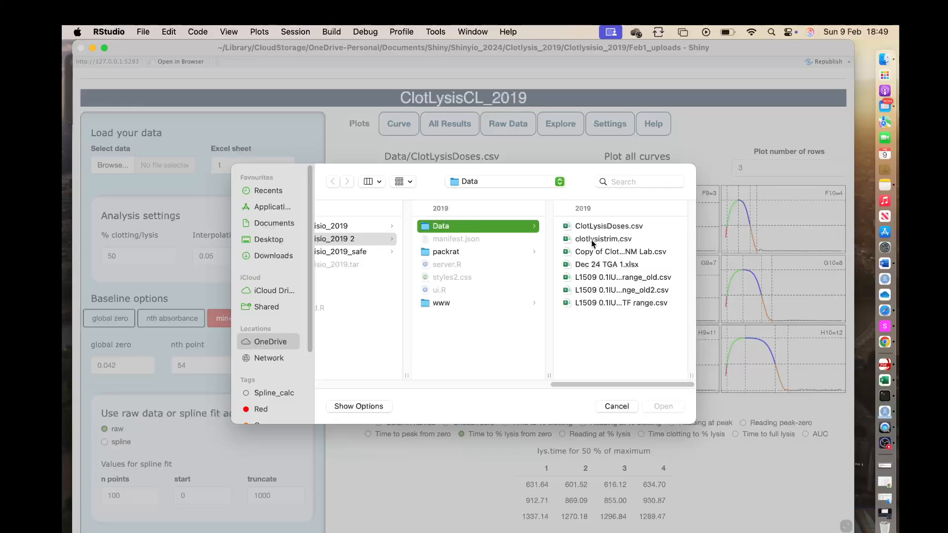
left_click(595, 240)
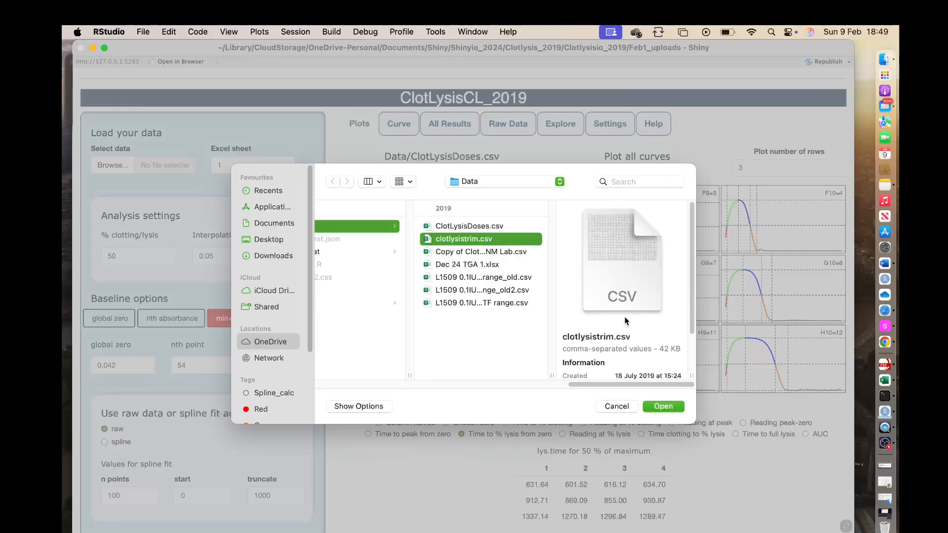
left_click(664, 406)
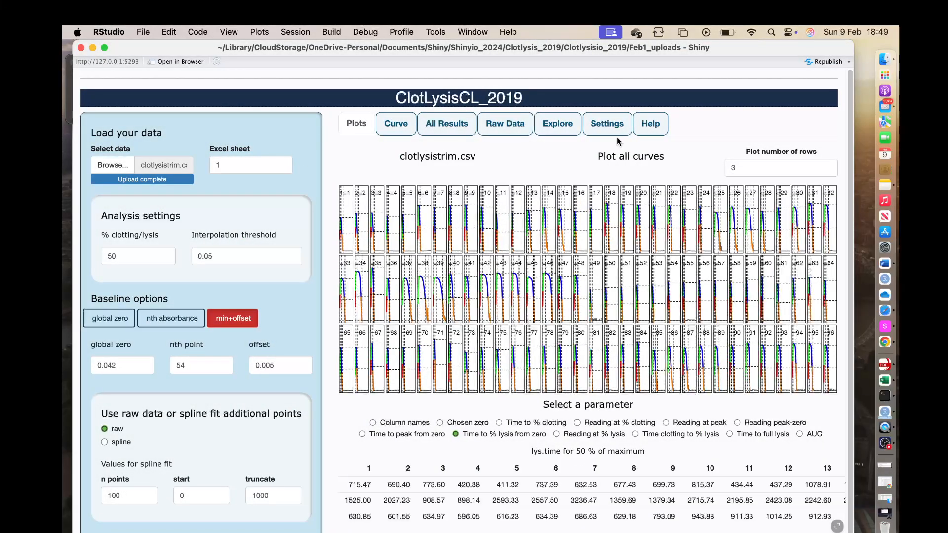
Set the plot number of rows to 8 and enlarge the grid of all curves.
left_click(738, 167)
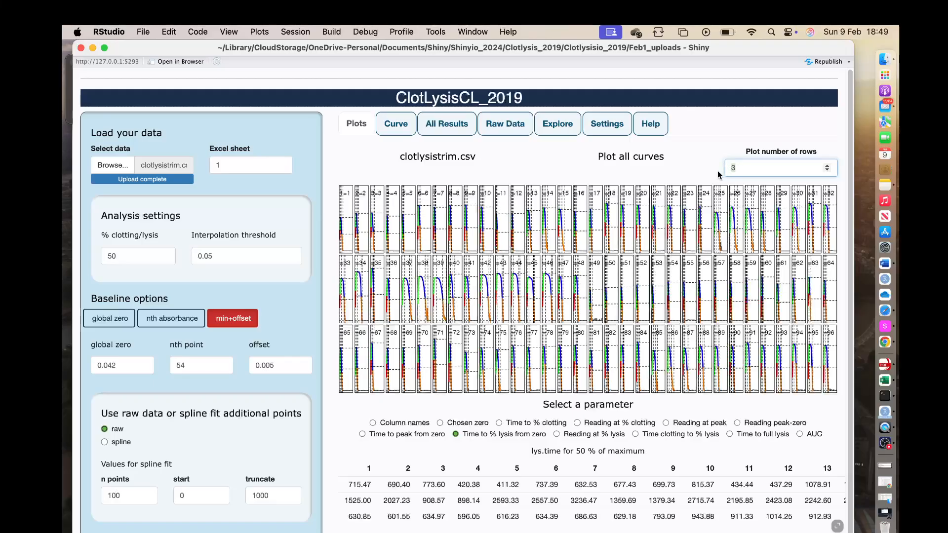
key("BackSpace")
type("8")
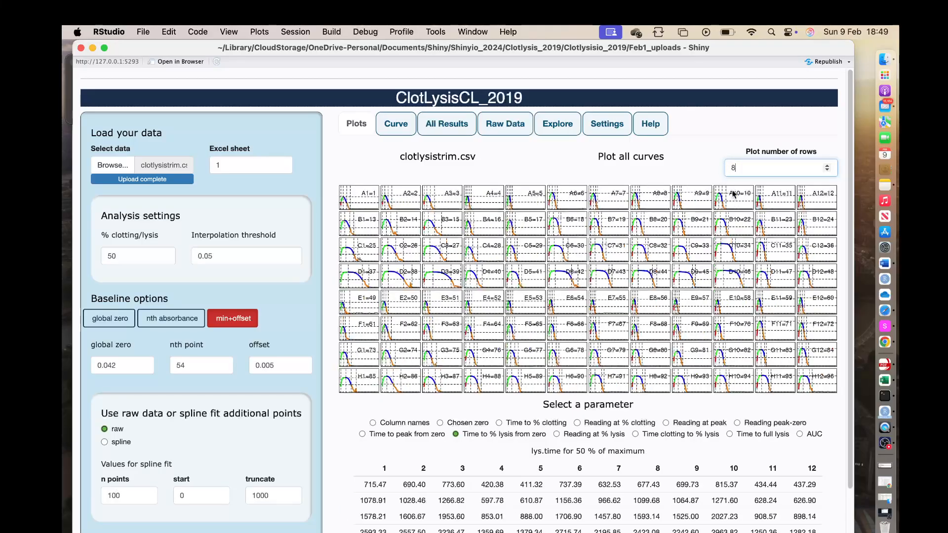
scroll(813, 467, "down", 2)
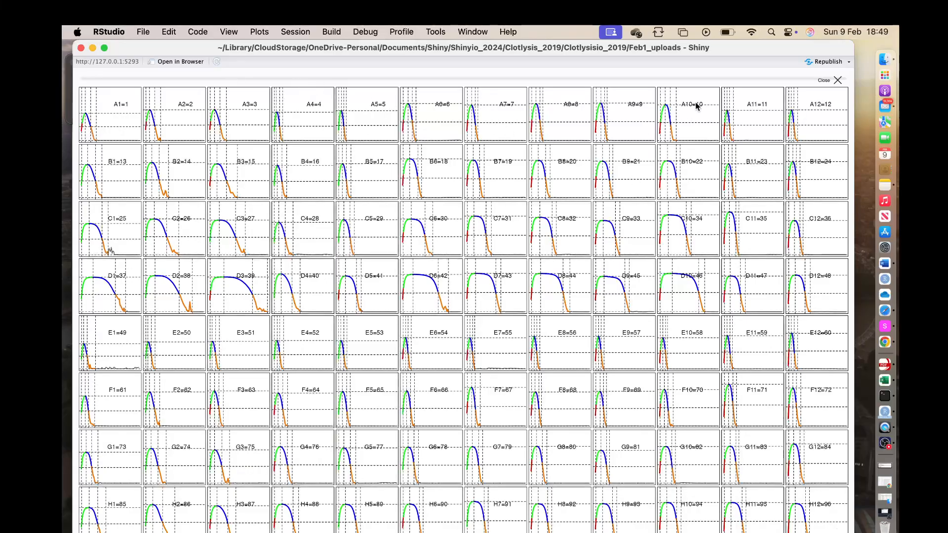
Close the enlarged grid, inspect the raw data of clotlysistrim.csv and return to Plots.
left_click(837, 79)
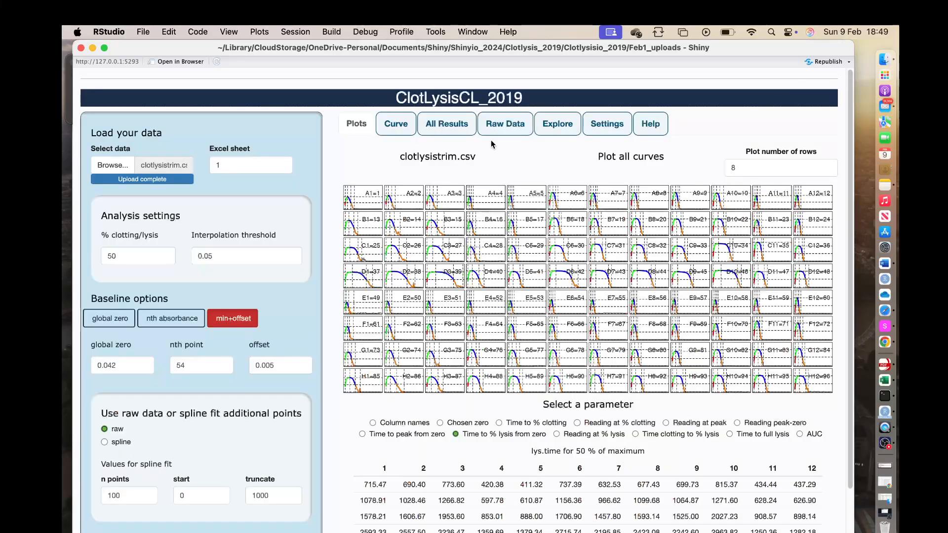
left_click(497, 126)
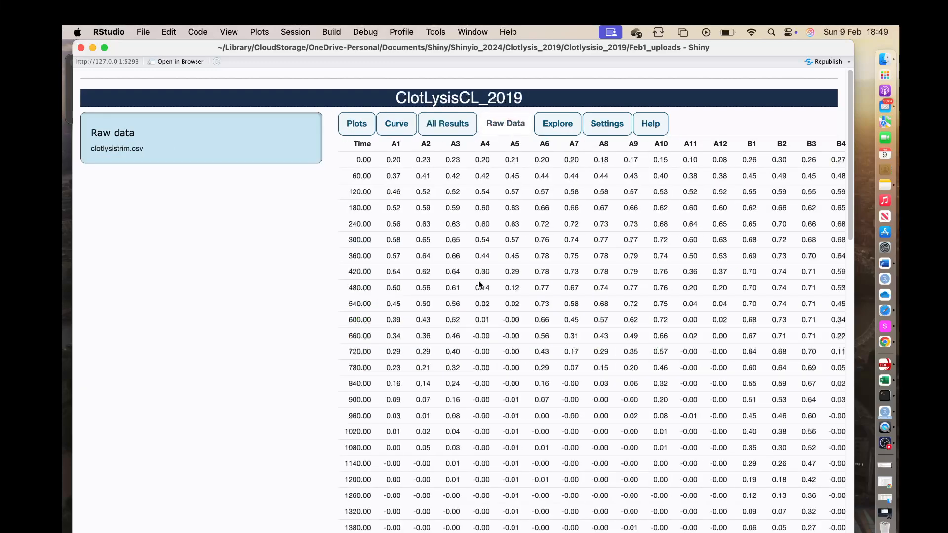
left_click(351, 124)
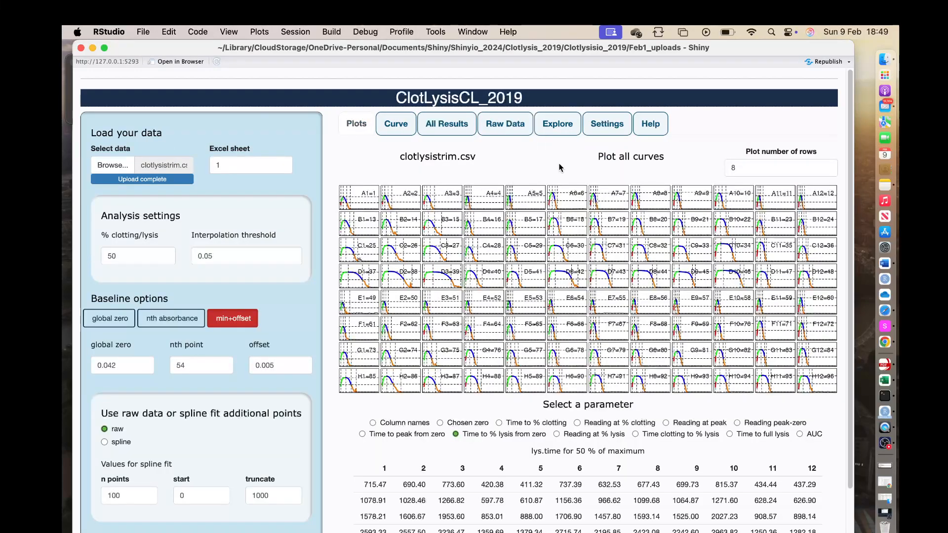
In Explore, switch to a scatter plot with AUC on the X axis against lys.time.
left_click(561, 124)
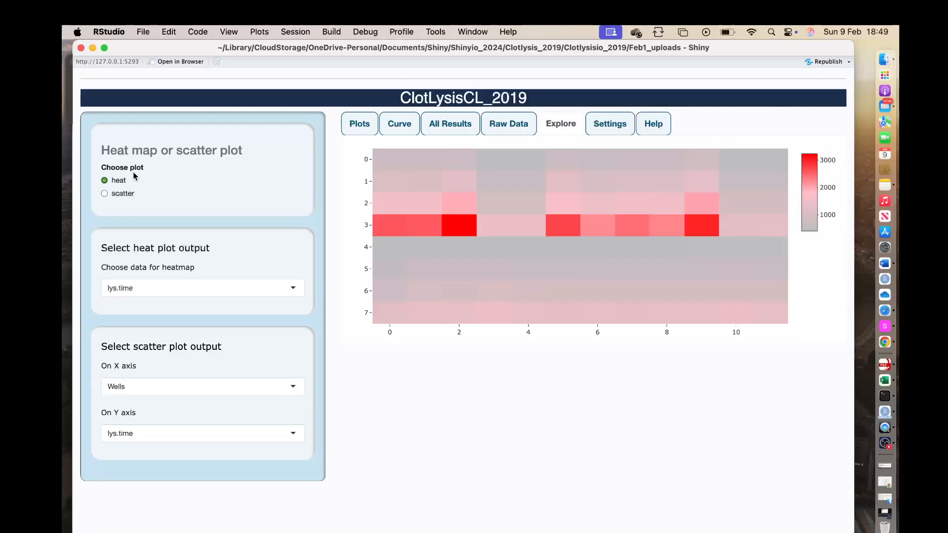
left_click(105, 194)
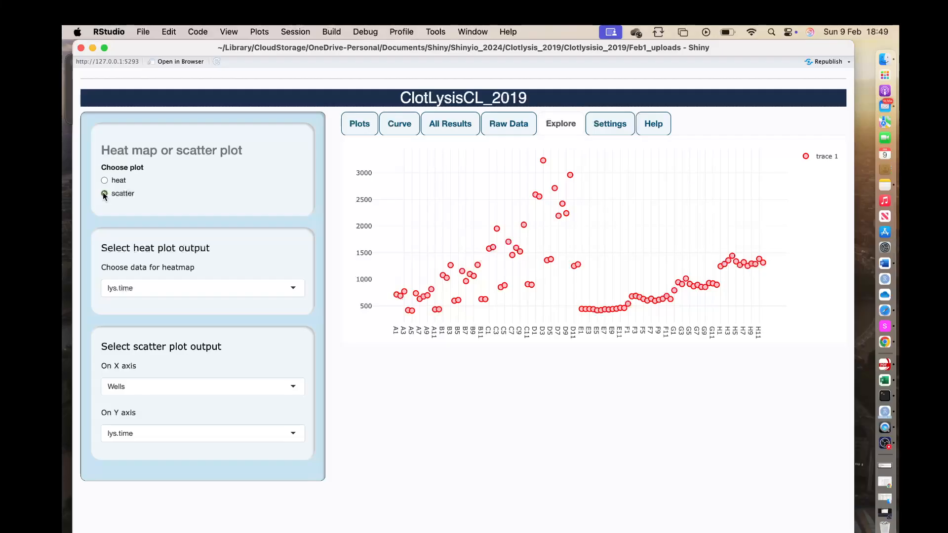
left_click(290, 387)
scroll(192, 435, "down", 3)
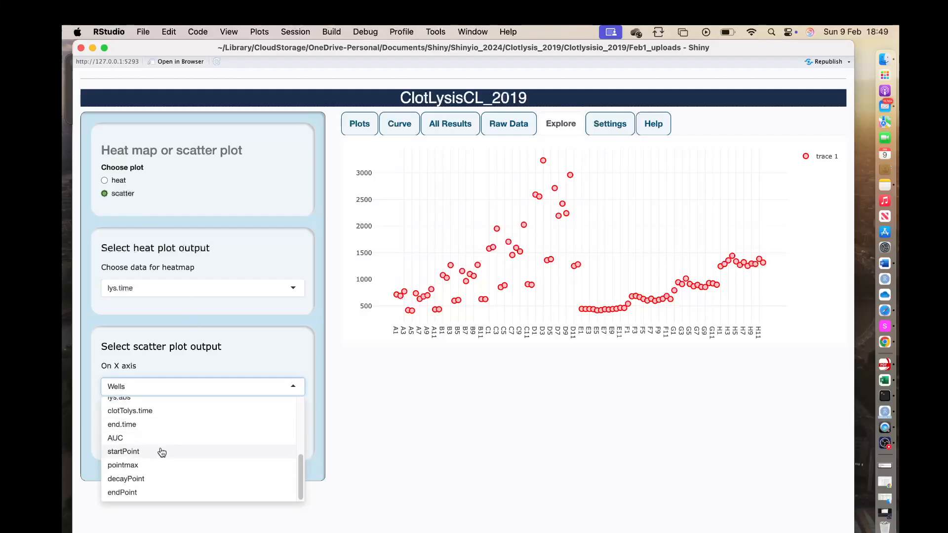
left_click(163, 440)
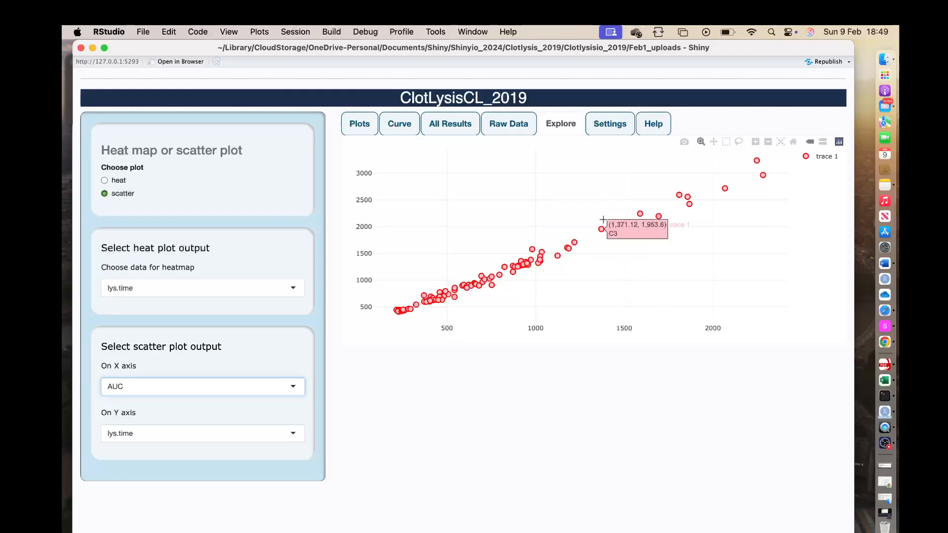
mouse_move(631, 214)
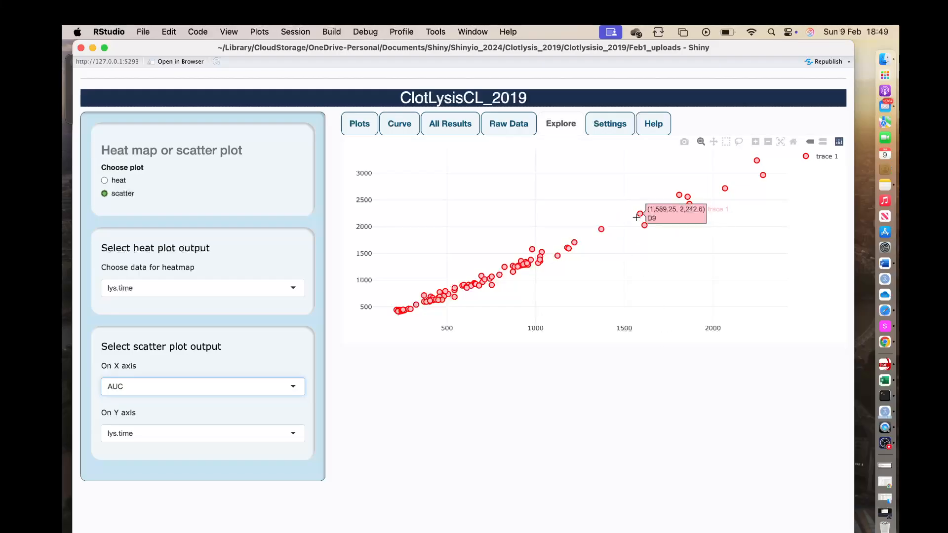
Open Settings, select the whole settings table and copy it.
left_click(603, 120)
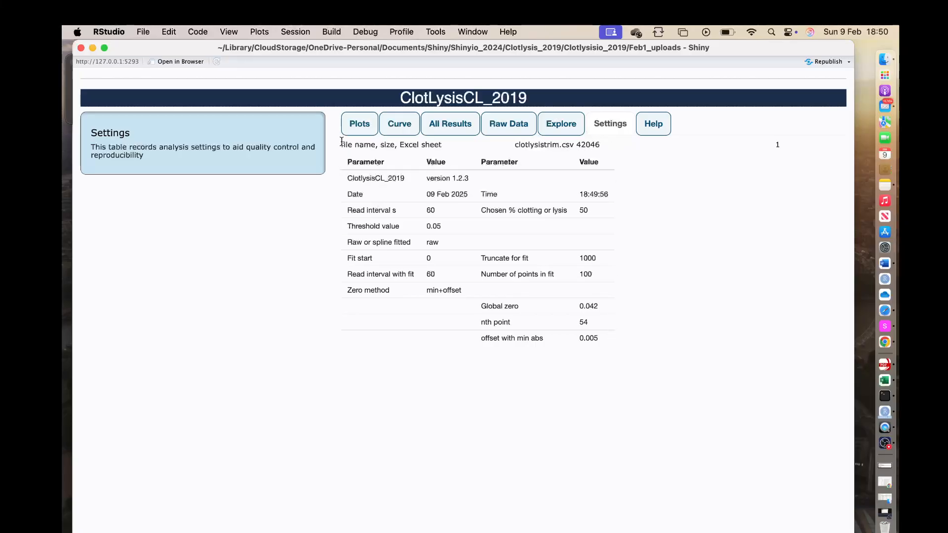
left_click_drag(341, 141, 611, 344)
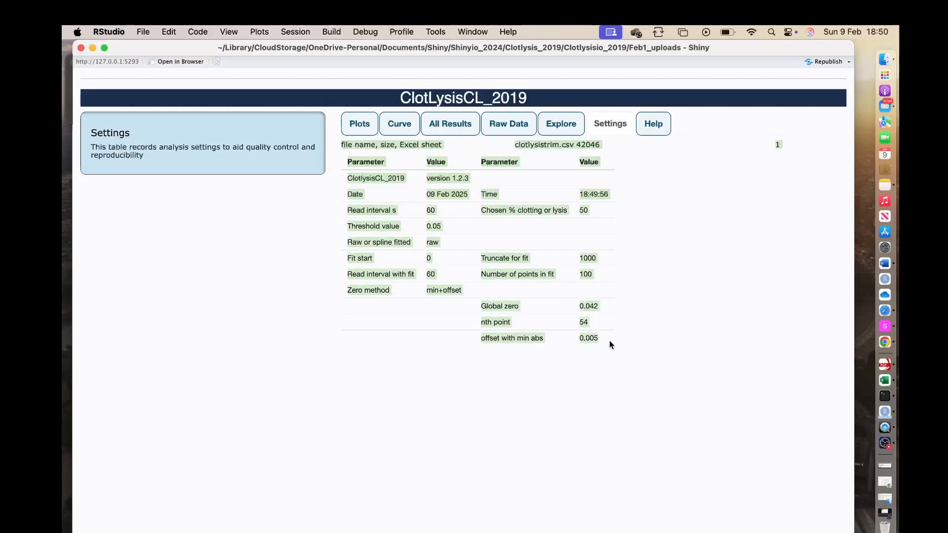
right_click(524, 272)
left_click(548, 294)
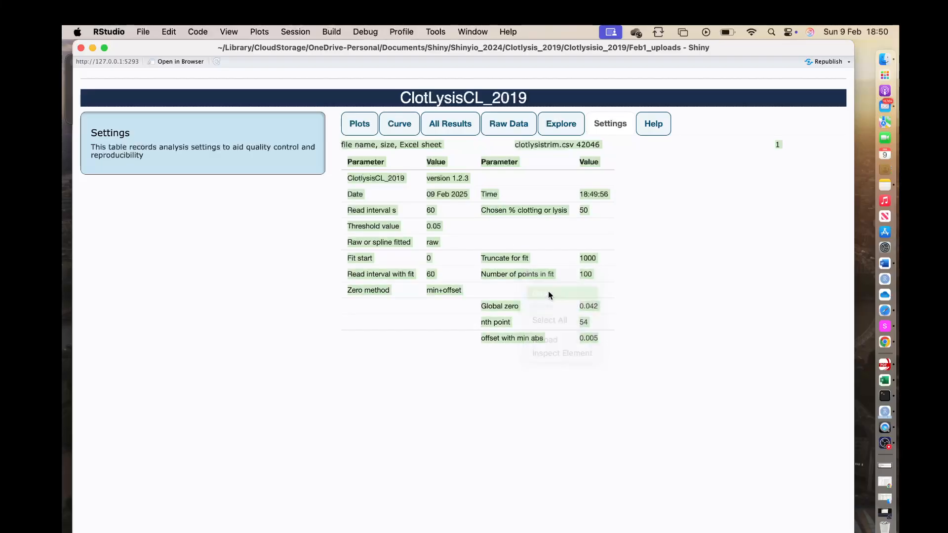
left_click(634, 318)
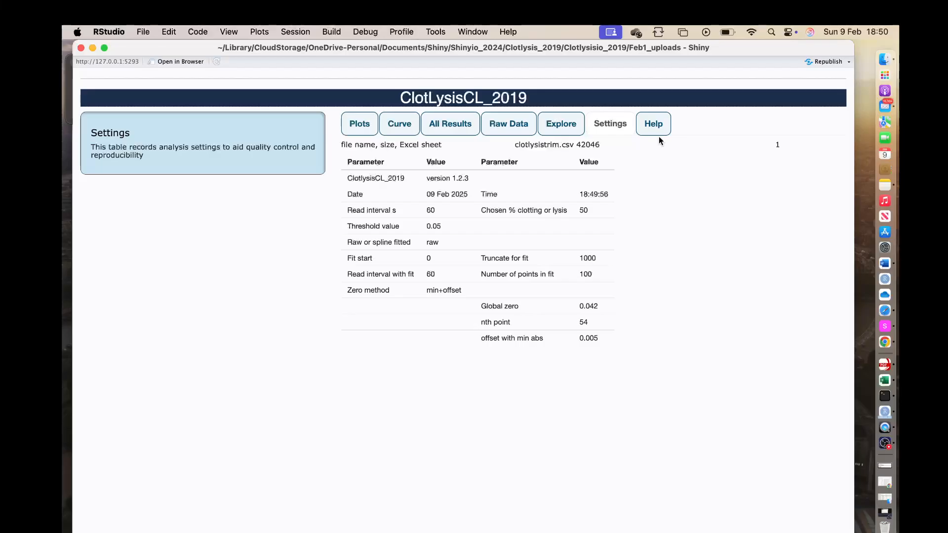
Open Help and read through its sections on baseline, fitting, graph options and other tabs.
left_click(654, 125)
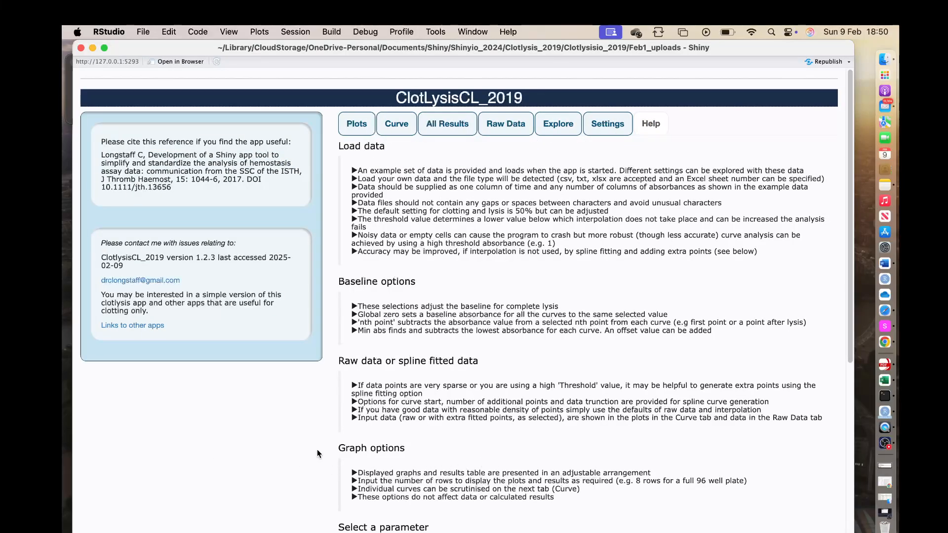
scroll(508, 416, "down", 1)
scroll(507, 416, "down", 5)
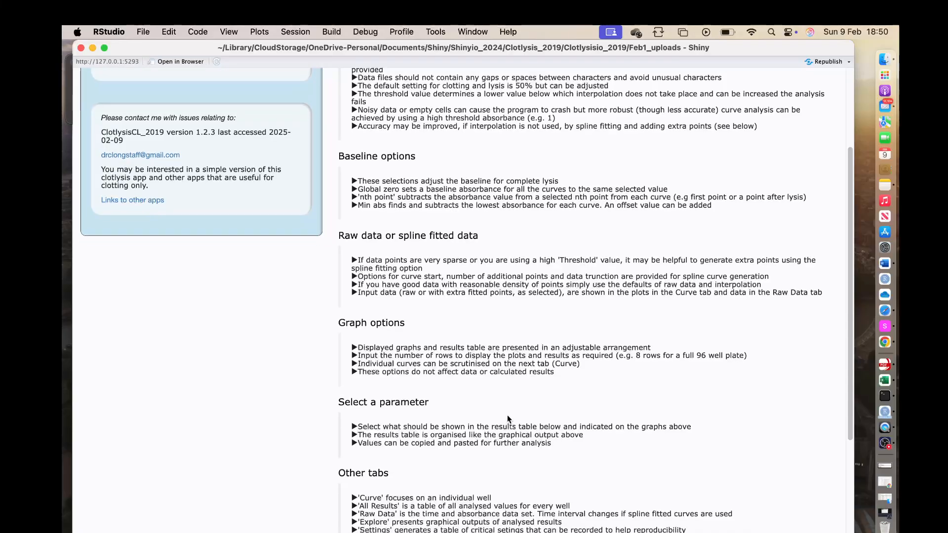
scroll(508, 416, "down", 2)
scroll(508, 415, "up", 8)
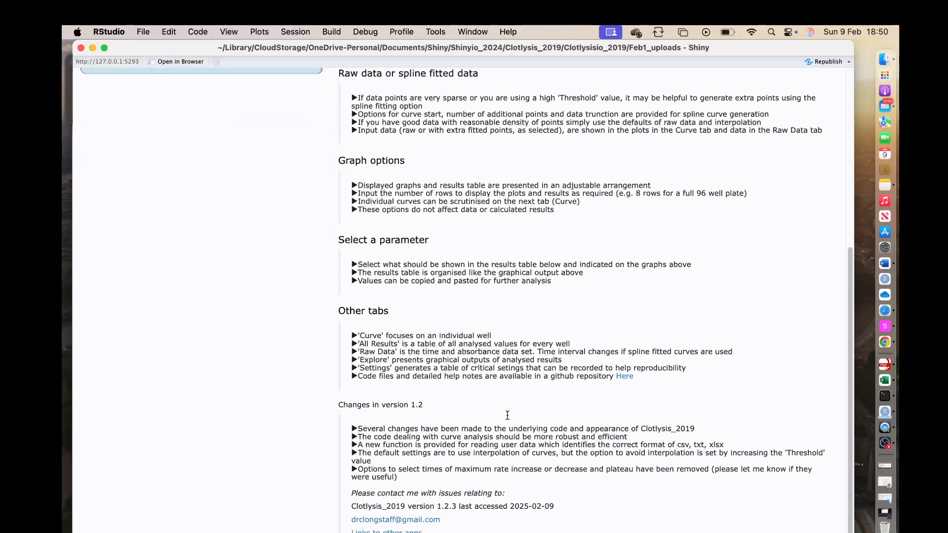